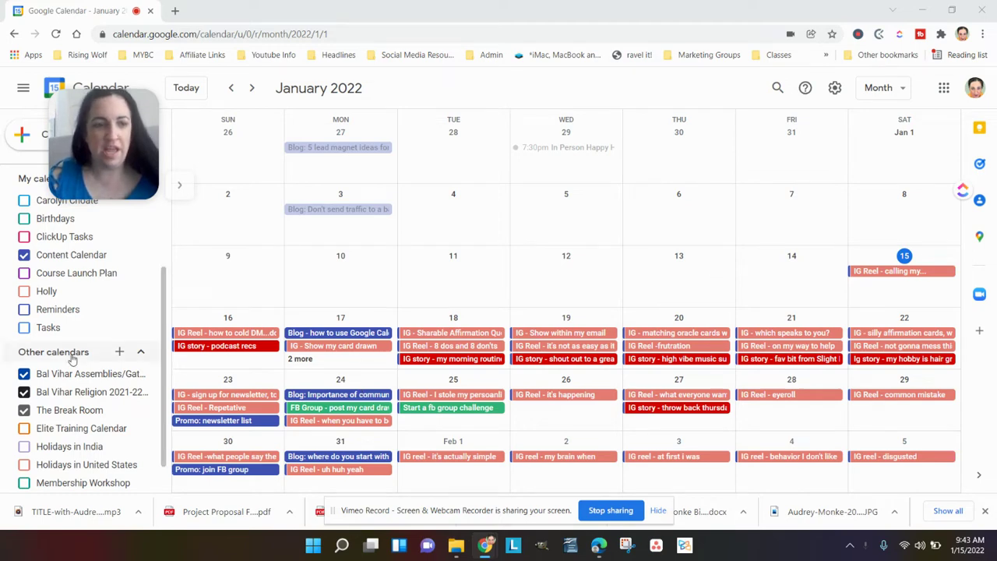
- Compare the personal calendar with the Content Calendar by toggling their visibility, ending with only the Content Calendar shown of the two
{"action": "left_click", "coordinate": [24, 256]}
{"action": "left_click", "coordinate": [24, 202]}
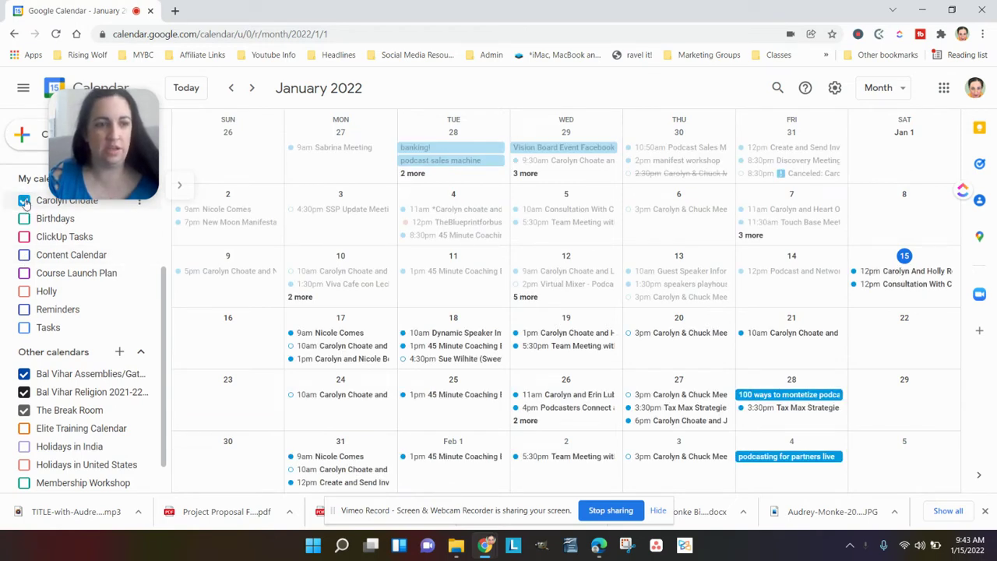
{"action": "left_click", "coordinate": [24, 256]}
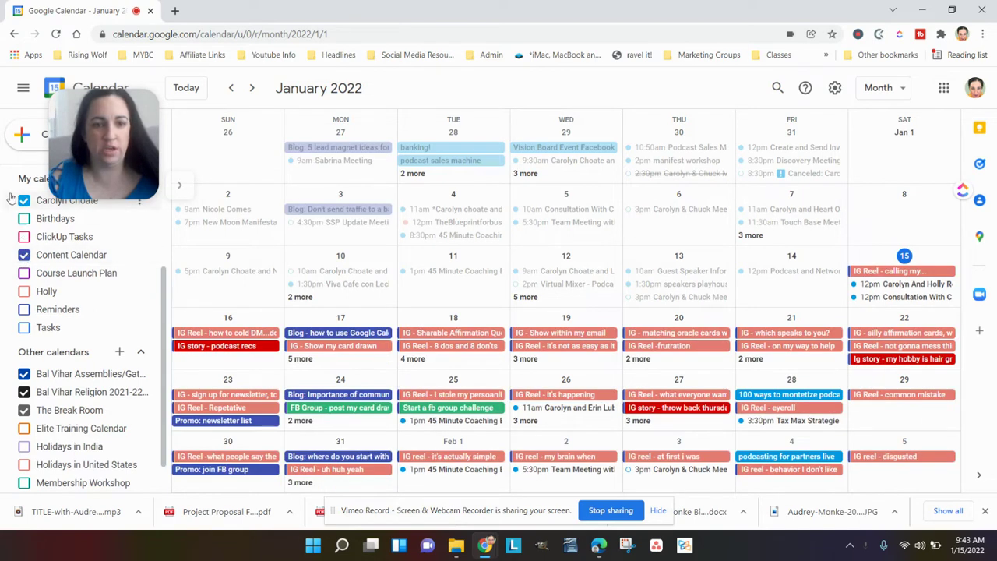
{"action": "left_click", "coordinate": [24, 201]}
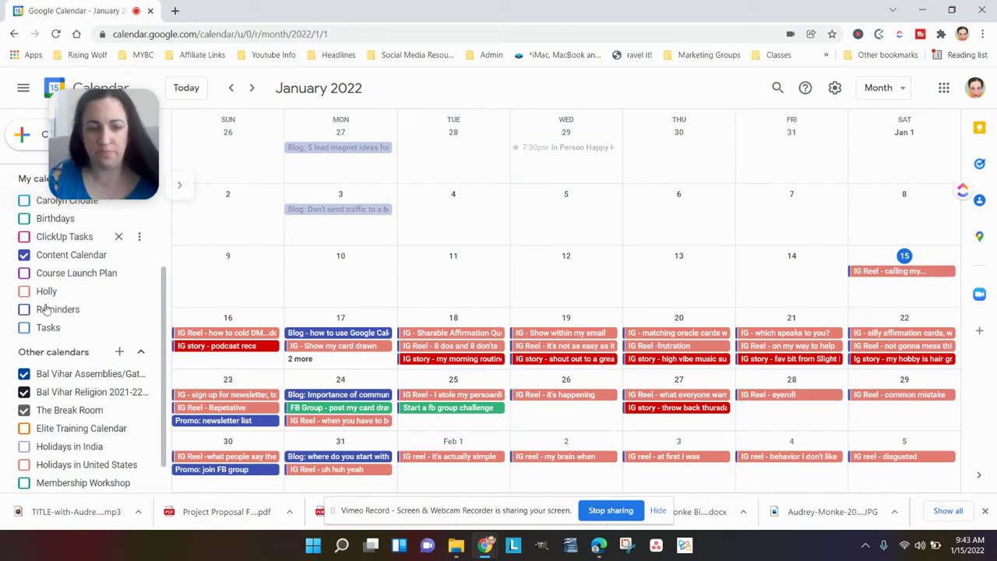
- Show the calendar by week and go to the week of January 23–29, 2022
{"action": "left_click", "coordinate": [890, 99]}
{"action": "left_click", "coordinate": [887, 146]}
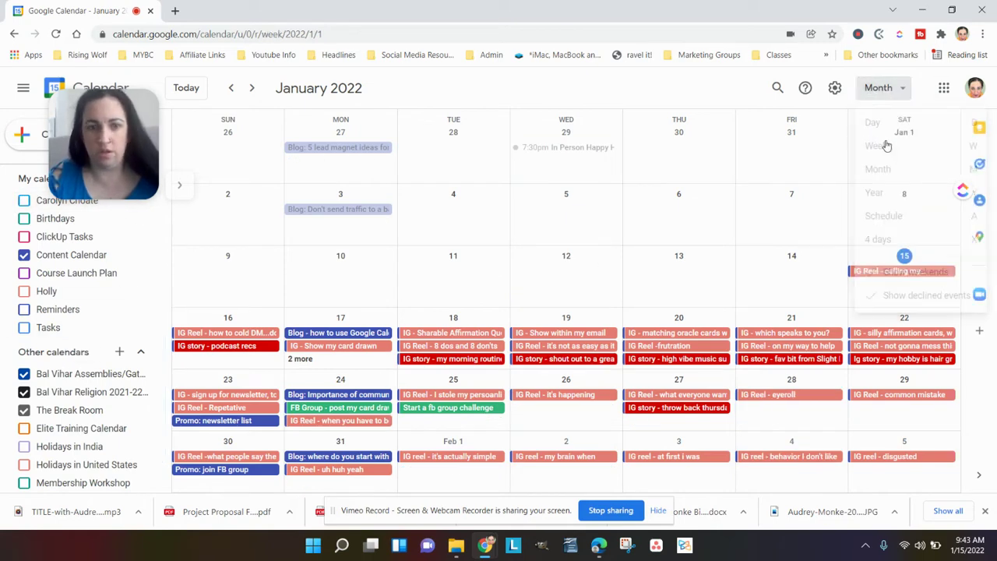
{"action": "left_click", "coordinate": [252, 88]}
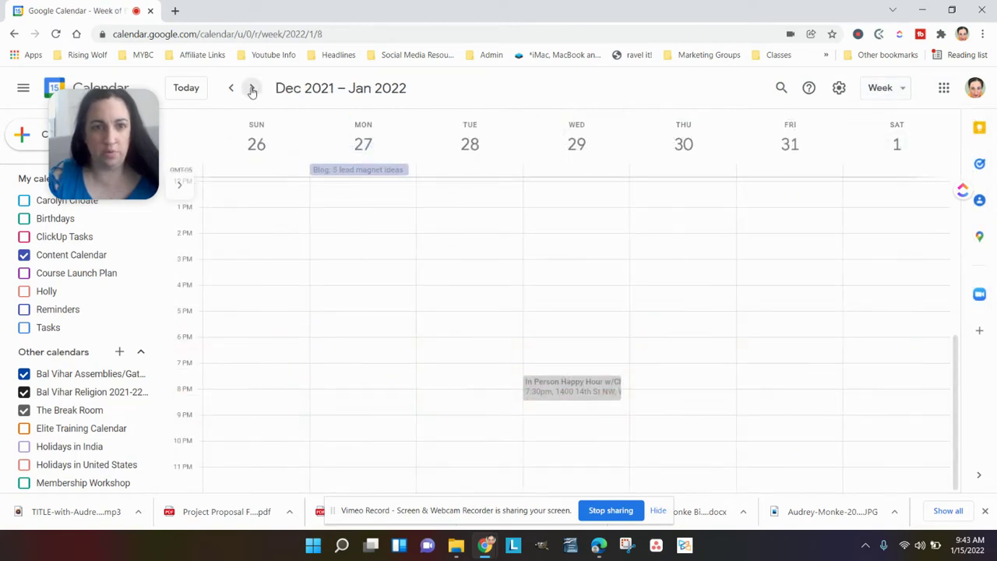
{"action": "left_click", "coordinate": [251, 88]}
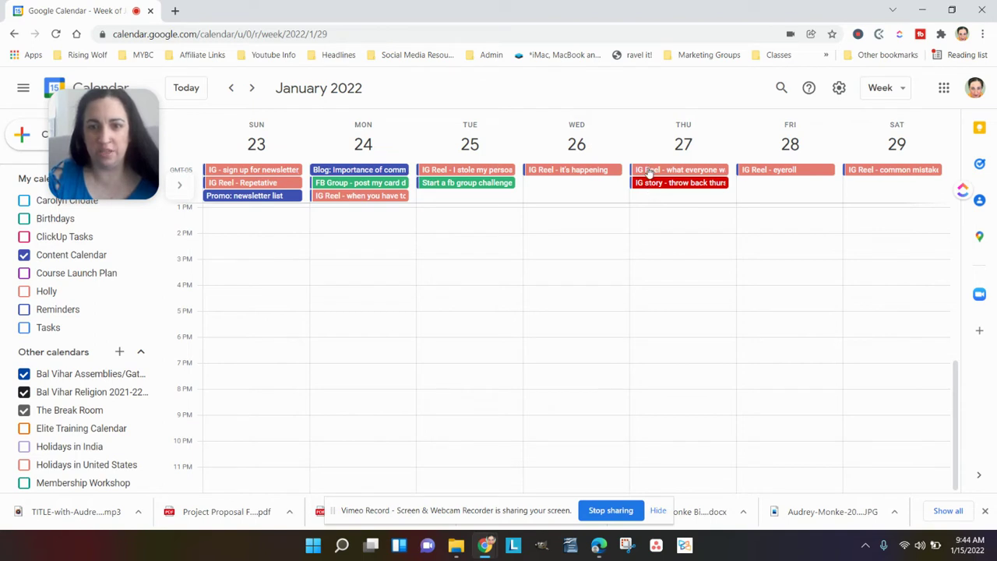
- View the full details of the January 24 event "IG Reel - when you have to be around people" and return to the calendar
{"action": "left_click", "coordinate": [364, 196]}
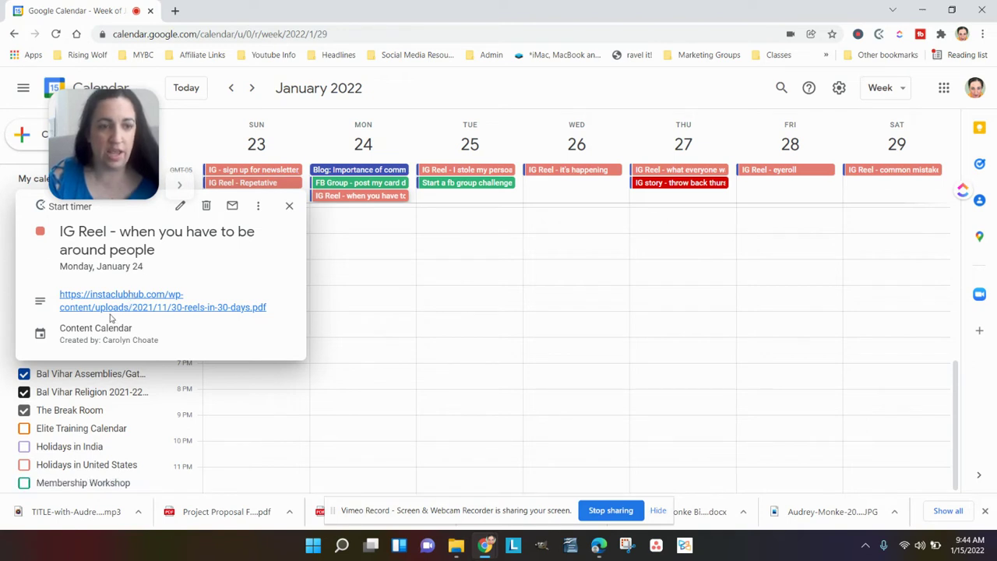
{"action": "left_click", "coordinate": [180, 207]}
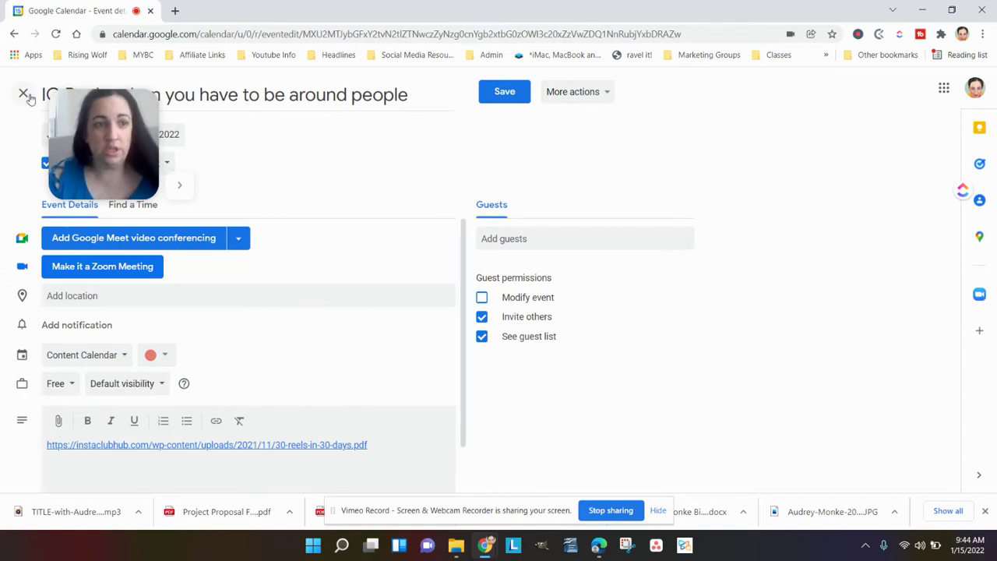
{"action": "left_click", "coordinate": [504, 91]}
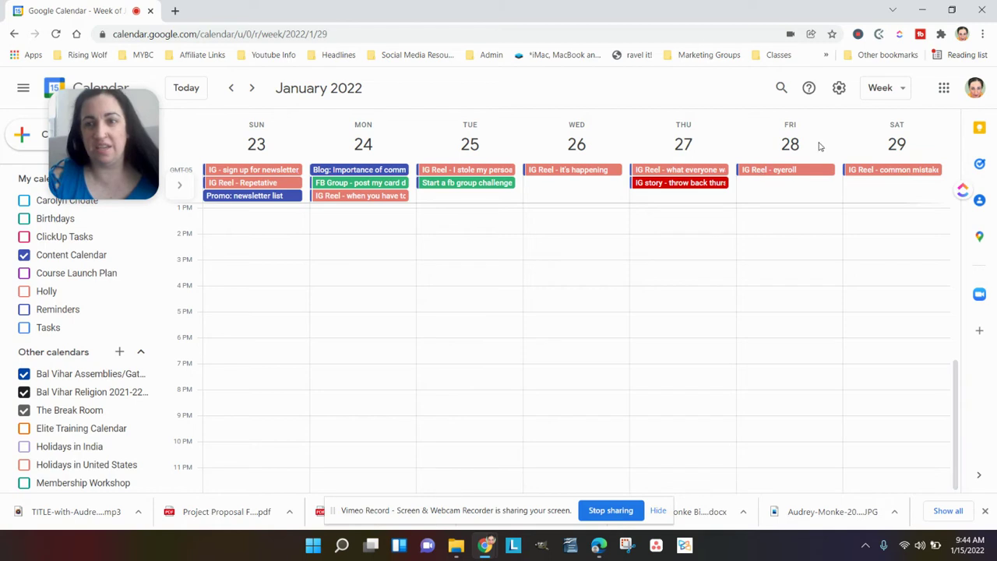
- Return to the month view and read the description of the January 17 blog event about using Google Calendar
{"action": "left_click", "coordinate": [886, 89]}
{"action": "left_click", "coordinate": [893, 169]}
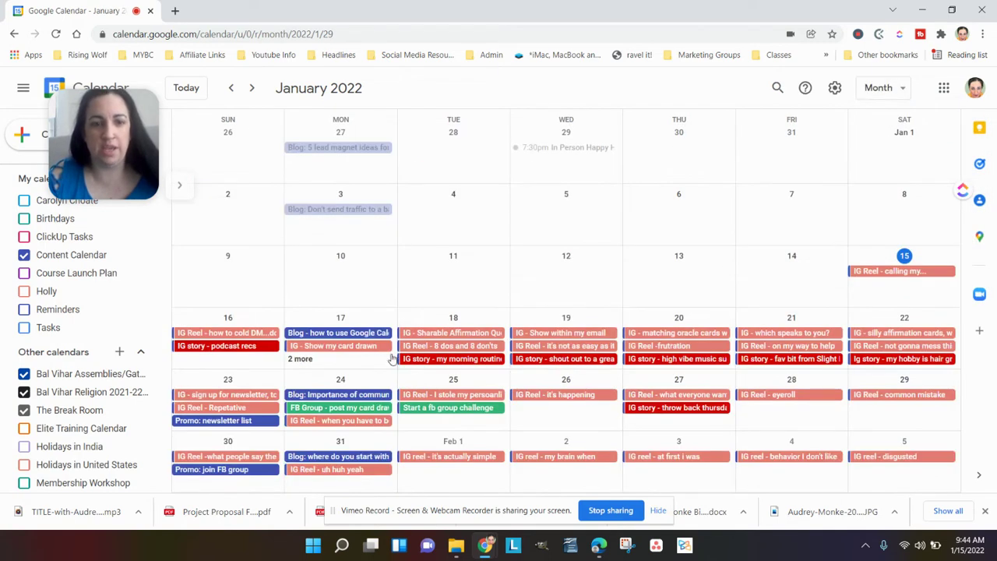
{"action": "left_click", "coordinate": [330, 334]}
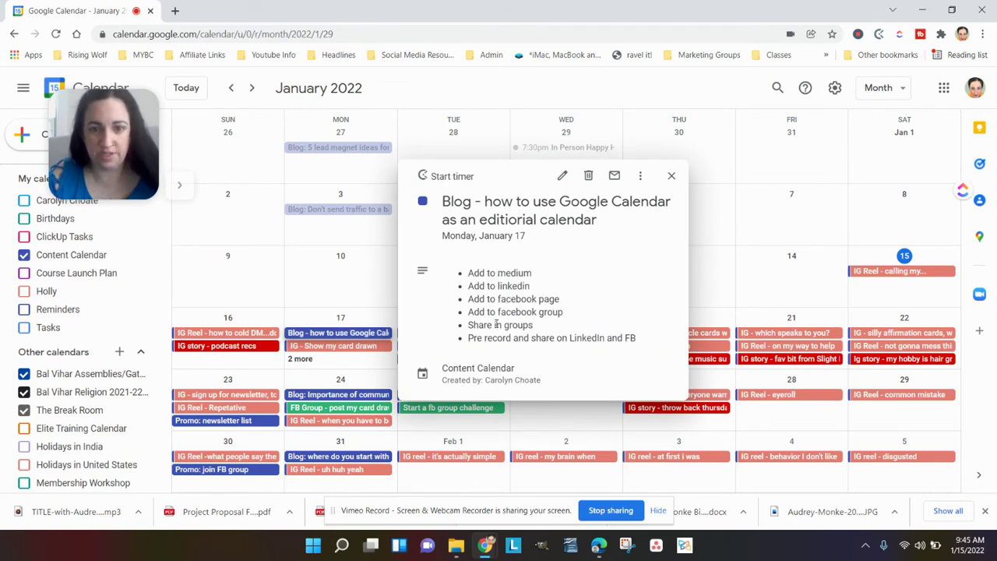
{"action": "left_click", "coordinate": [674, 177]}
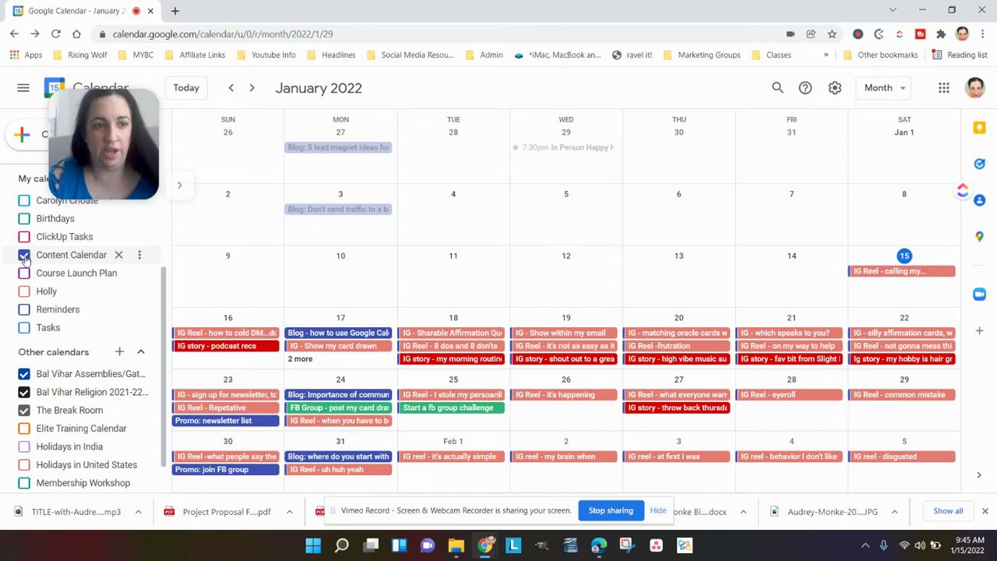
- Hide and show the Content Calendar again, and view the colour options of the personal calendar
{"action": "left_click", "coordinate": [24, 256]}
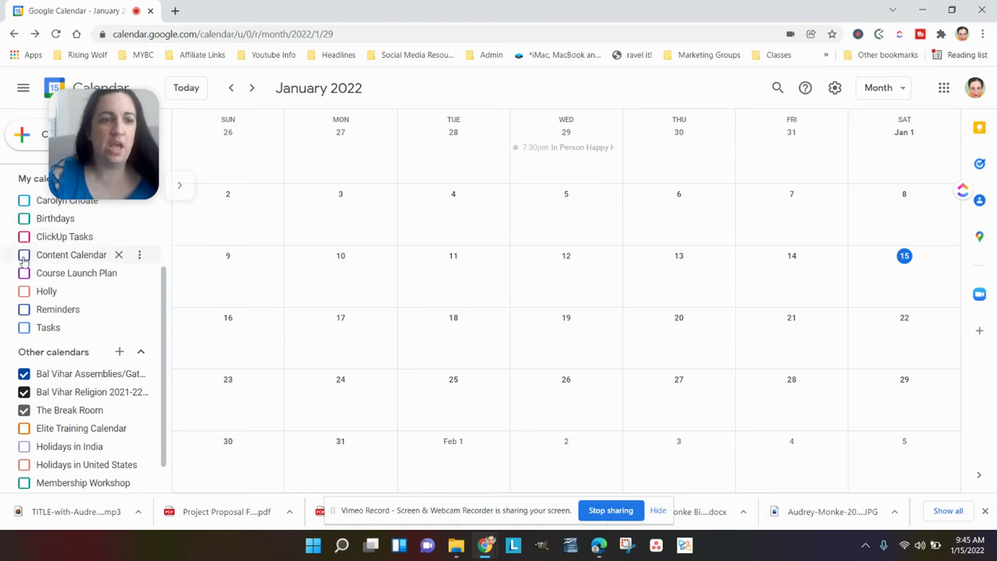
{"action": "left_click", "coordinate": [24, 256]}
{"action": "scroll", "coordinate": [47, 257], "scroll_direction": "up", "scroll_amount": 1}
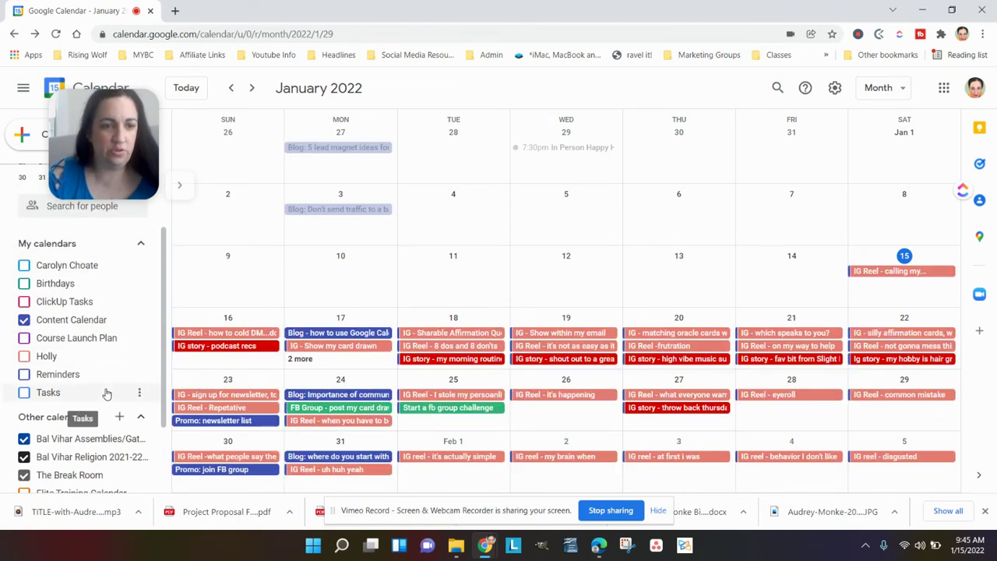
{"action": "scroll", "coordinate": [68, 357], "scroll_direction": "up", "scroll_amount": 1}
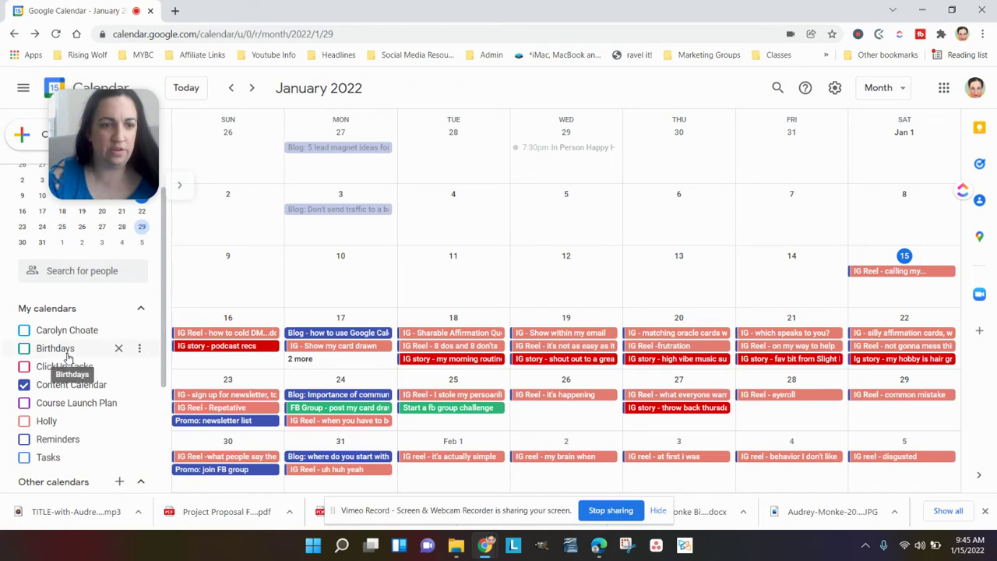
{"action": "left_click", "coordinate": [138, 331]}
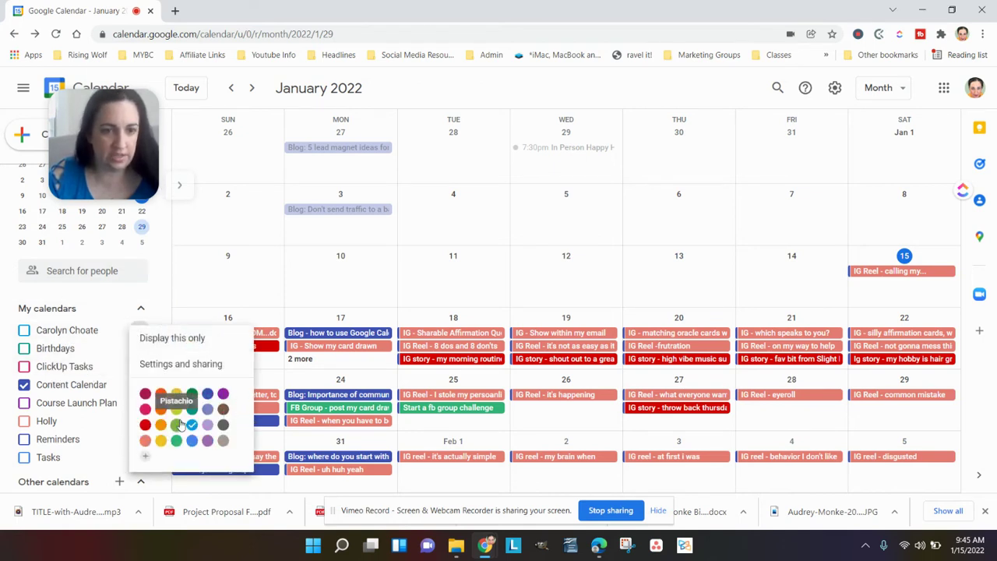
{"action": "left_click", "coordinate": [398, 341]}
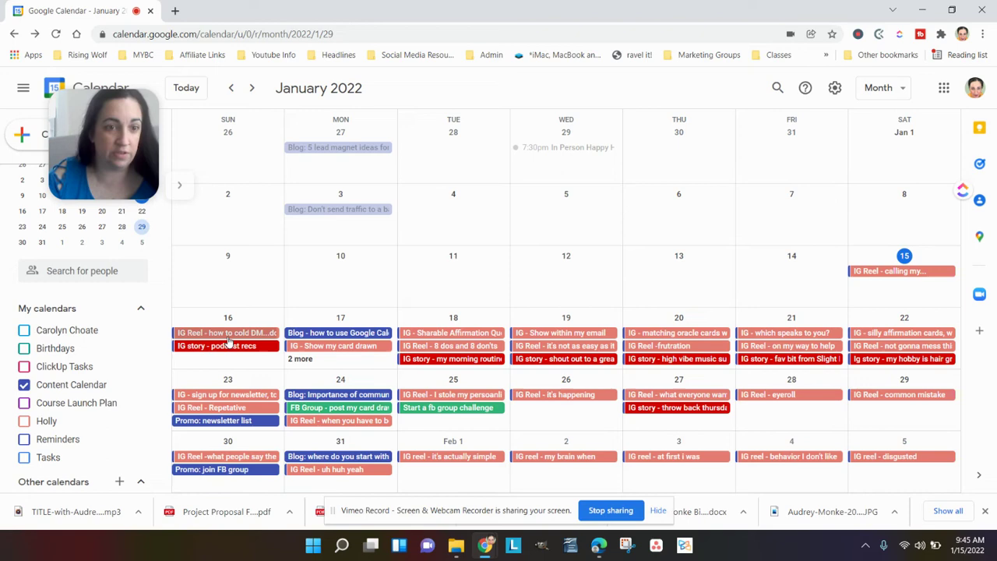
- Draft an untitled all-day event on January 16 in the Content Calendar with the yellow colour, and discard it
{"action": "left_click", "coordinate": [232, 365]}
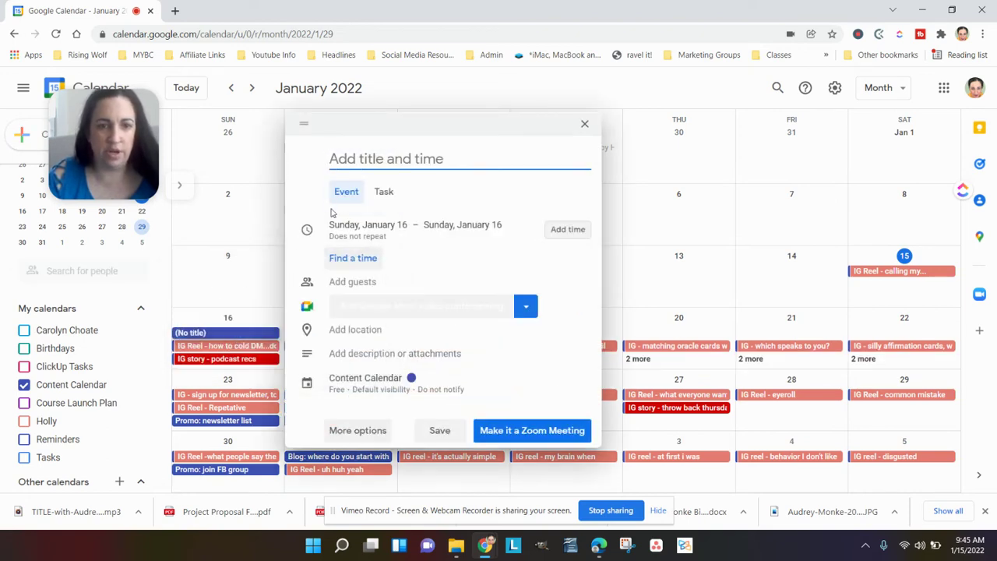
{"action": "left_click", "coordinate": [410, 382]}
{"action": "left_click", "coordinate": [441, 313]}
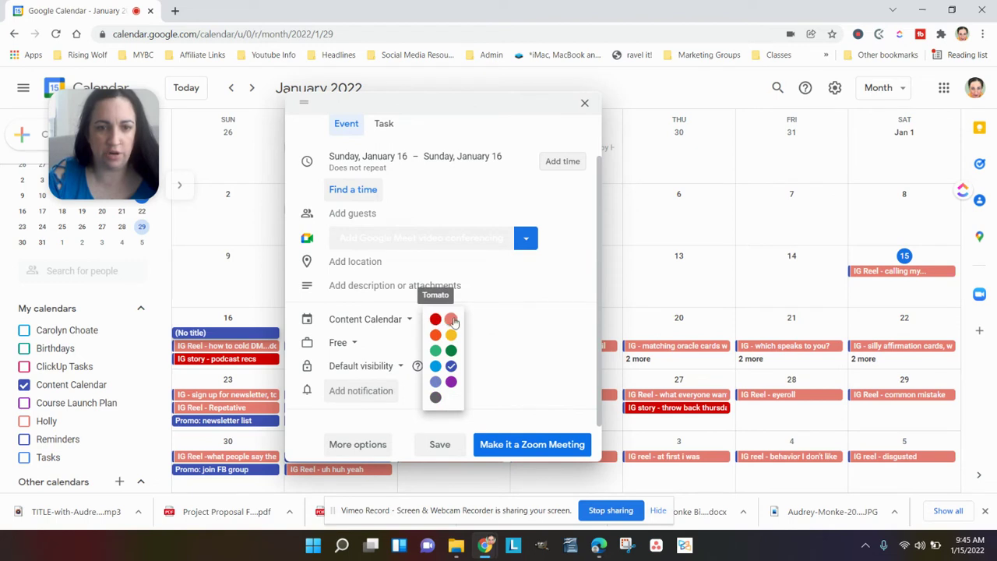
{"action": "left_click", "coordinate": [452, 327]}
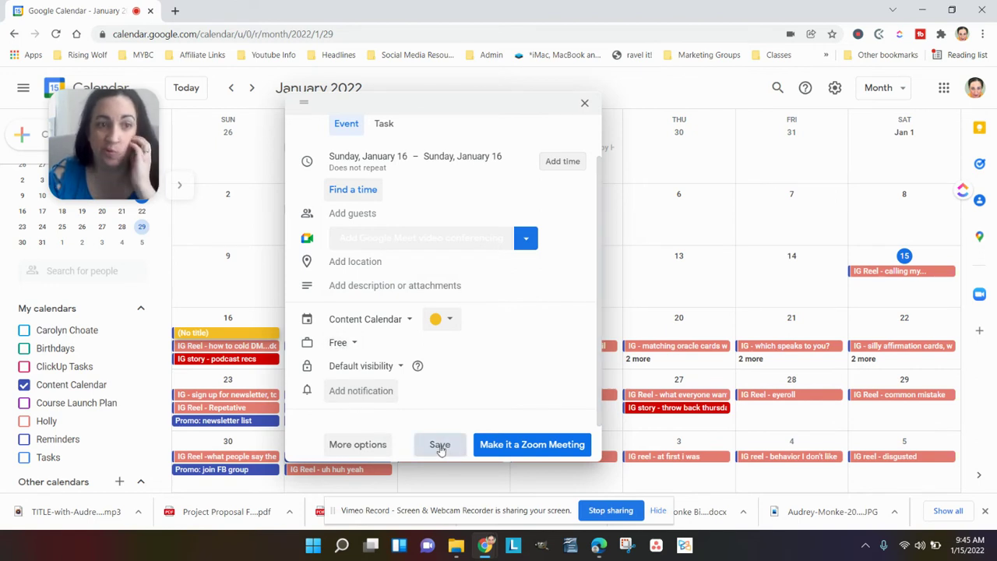
{"action": "left_click", "coordinate": [584, 104]}
{"action": "left_click", "coordinate": [551, 300]}
{"action": "scroll", "coordinate": [69, 195], "scroll_direction": "up", "scroll_amount": 2}
{"action": "left_click_drag", "start_coordinate": [70, 195], "coordinate": [229, 203]}
{"action": "left_click", "coordinate": [50, 134]}
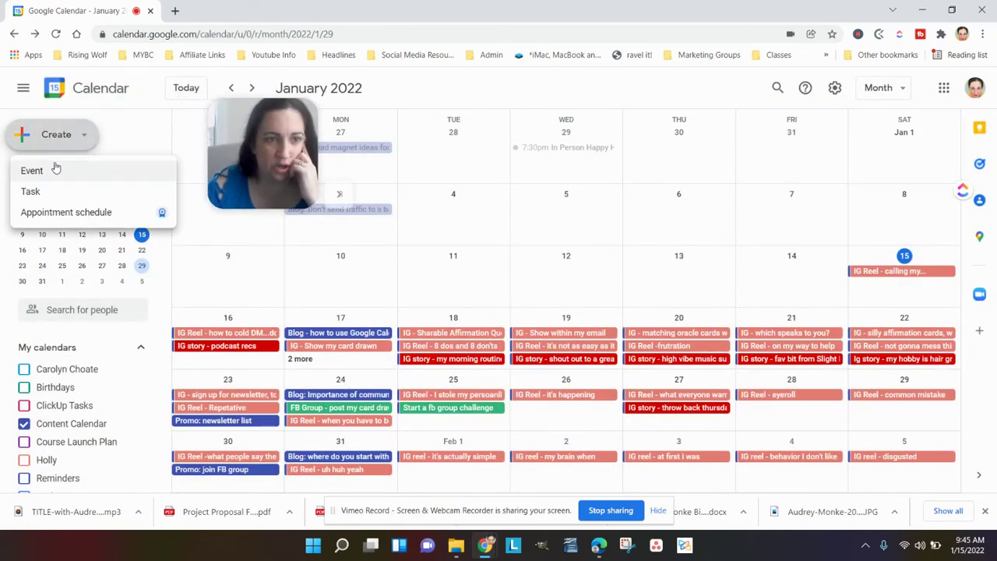
{"action": "left_click", "coordinate": [61, 137]}
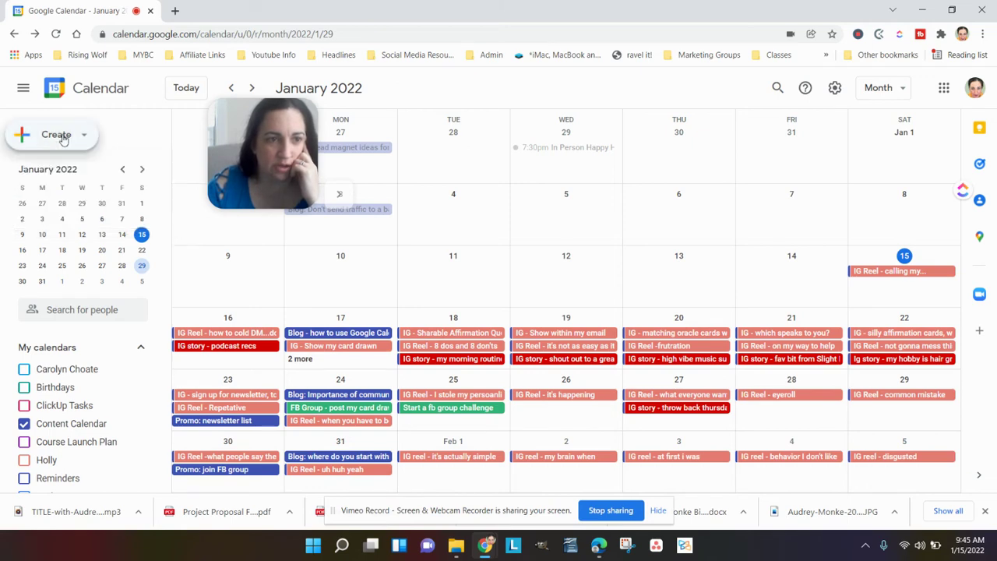
- Start a new calendar named "Content Plan" and leave the settings without creating it
{"action": "scroll", "coordinate": [93, 370], "scroll_direction": "down", "scroll_amount": 3}
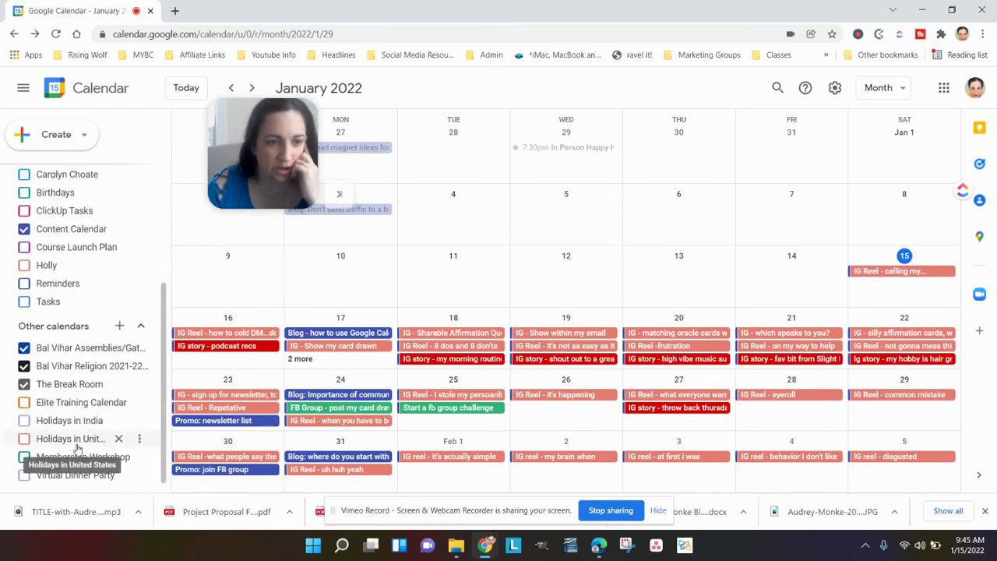
{"action": "scroll", "coordinate": [78, 451], "scroll_direction": "down", "scroll_amount": 1}
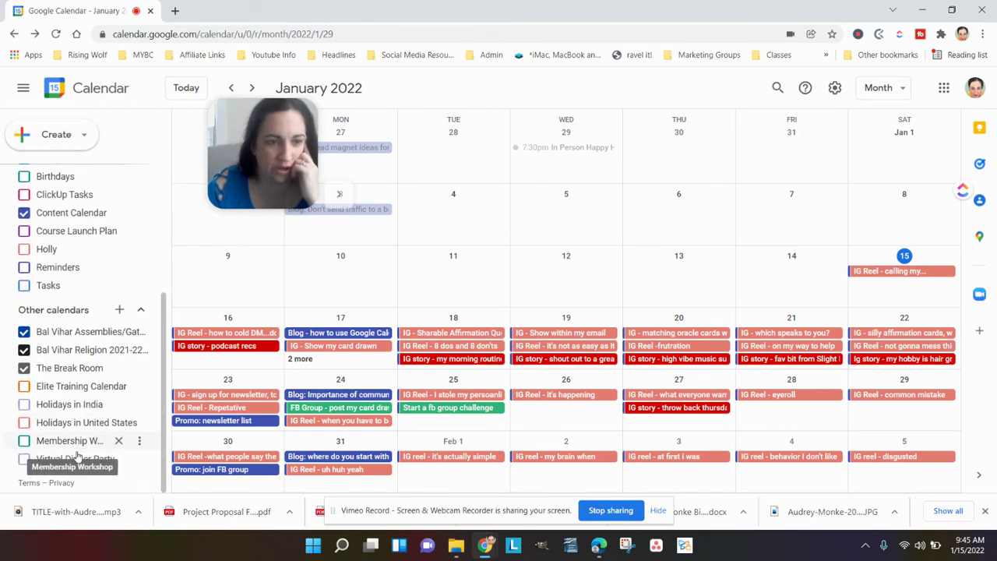
{"action": "left_click", "coordinate": [121, 311]}
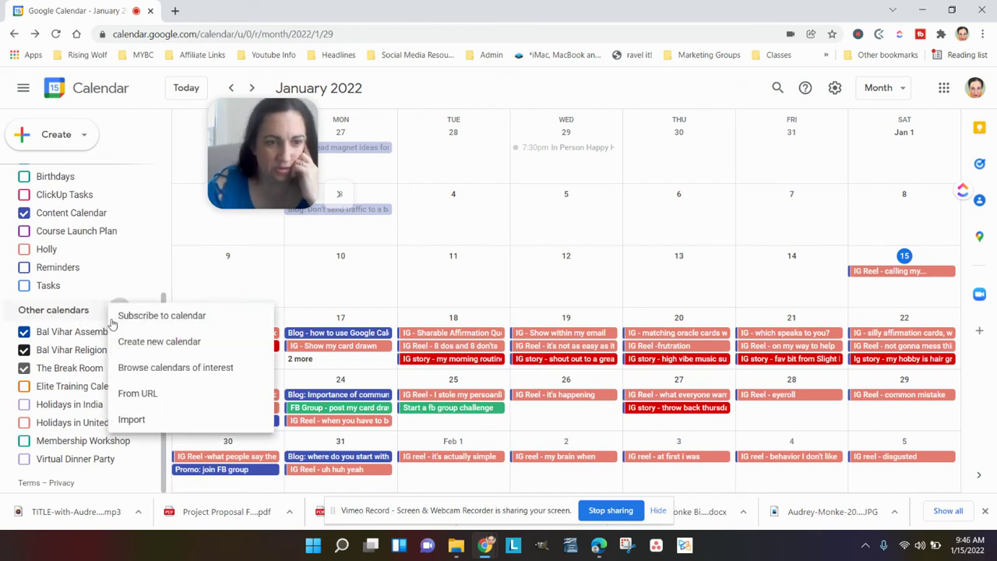
{"action": "left_click", "coordinate": [143, 347]}
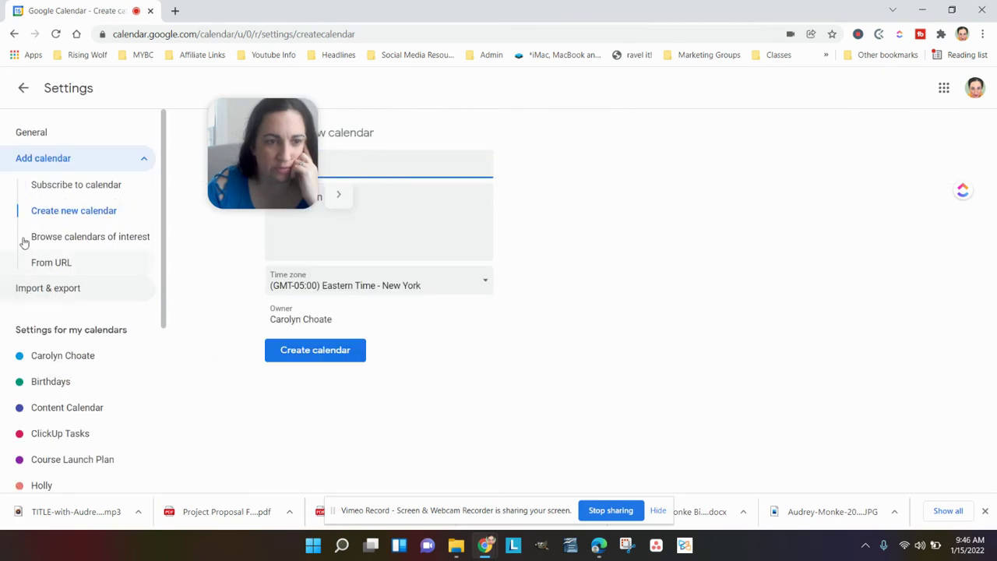
{"action": "left_click_drag", "start_coordinate": [293, 139], "coordinate": [643, 170]}
{"action": "left_click", "coordinate": [386, 174]}
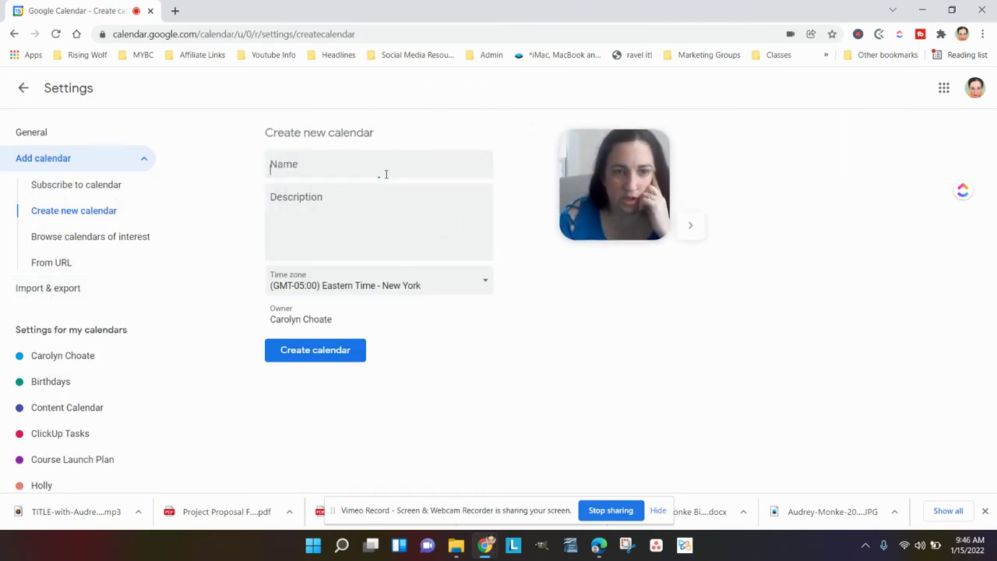
{"action": "type", "text": "Content Plan"}
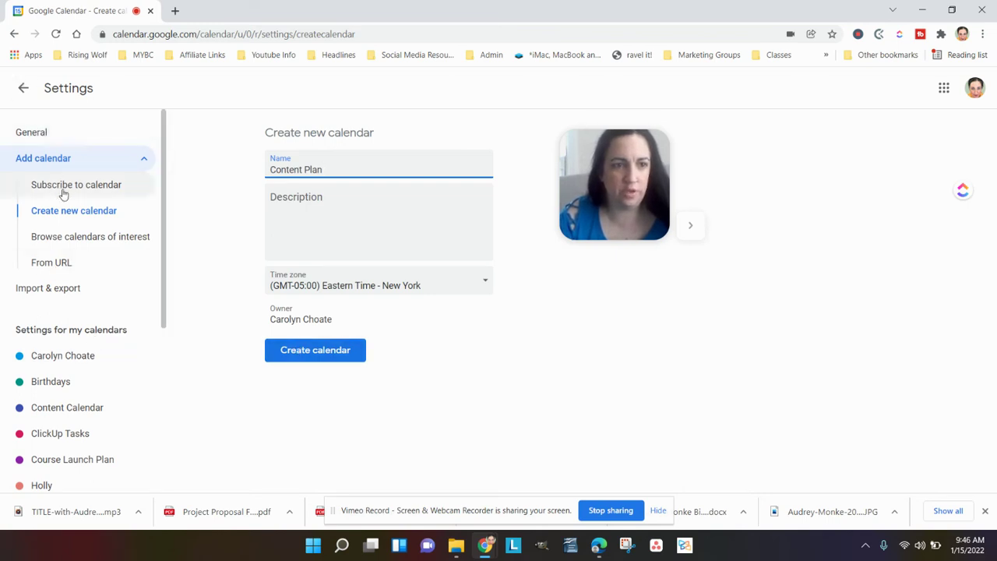
{"action": "left_click", "coordinate": [35, 133]}
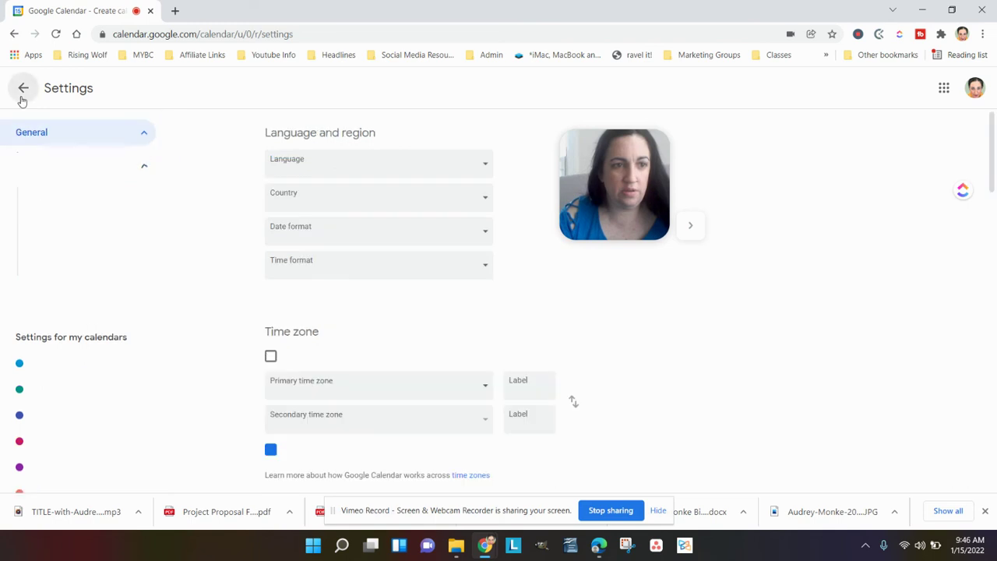
{"action": "left_click", "coordinate": [23, 89]}
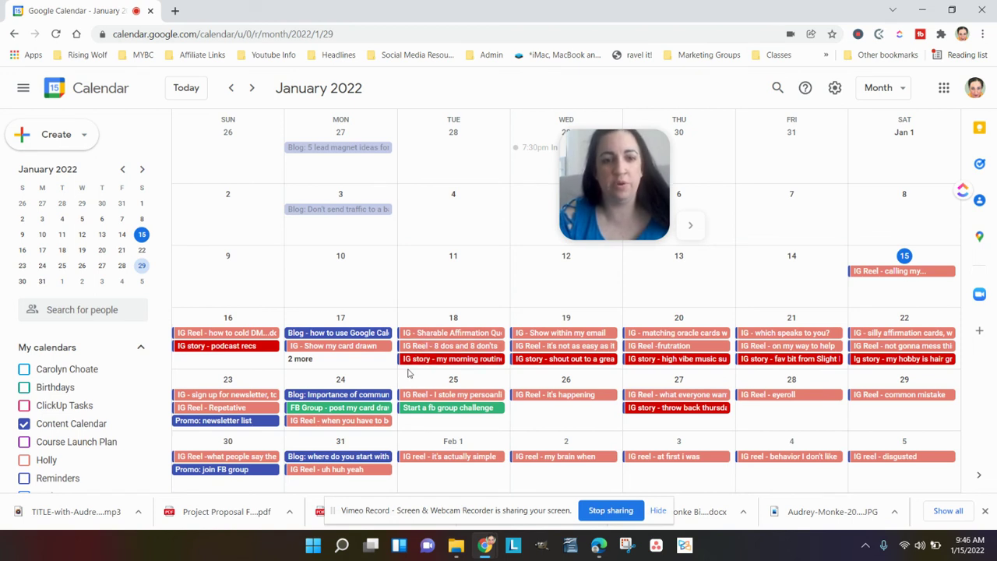
- View the full list of events on January 17 and close it
{"action": "left_click", "coordinate": [301, 360]}
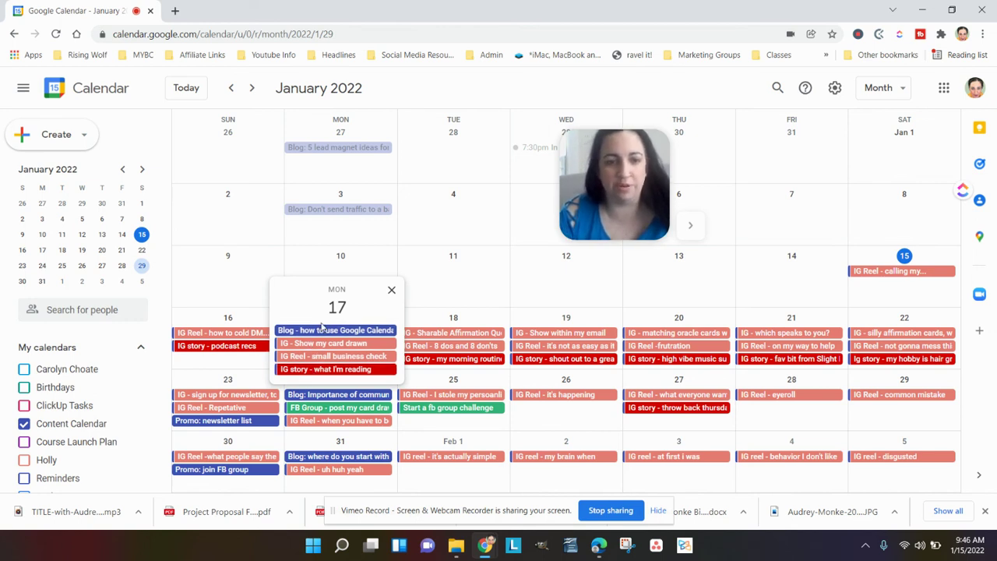
{"action": "left_click", "coordinate": [392, 290]}
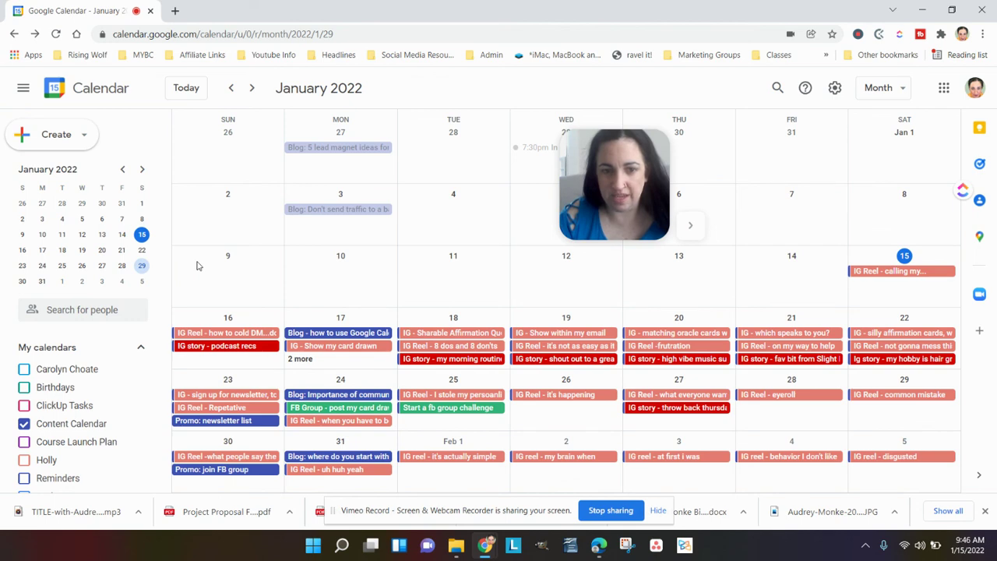